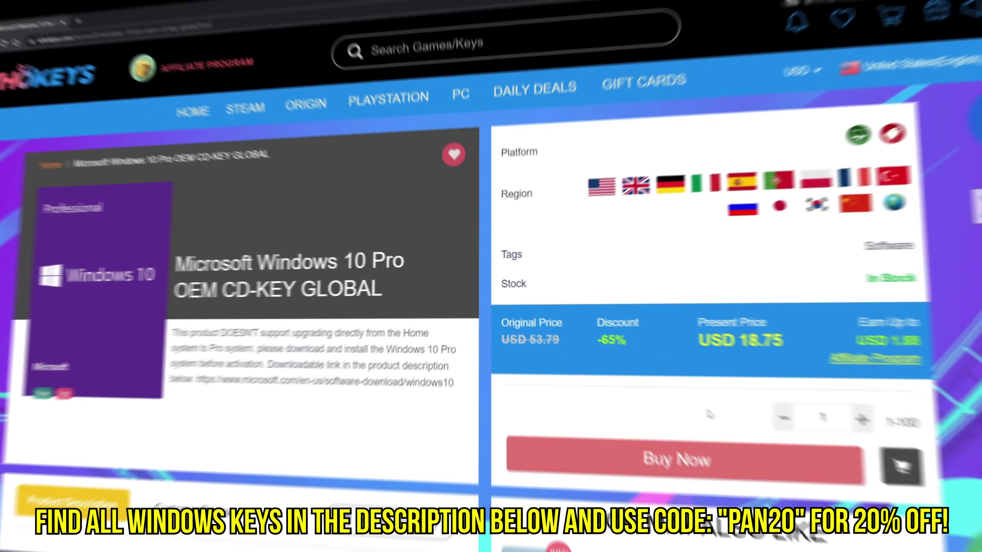
- Check out the Windows 10 Pro key with promo code PAN20, bringing the total to USD 15, and pay
click(680, 458)
click(158, 469)
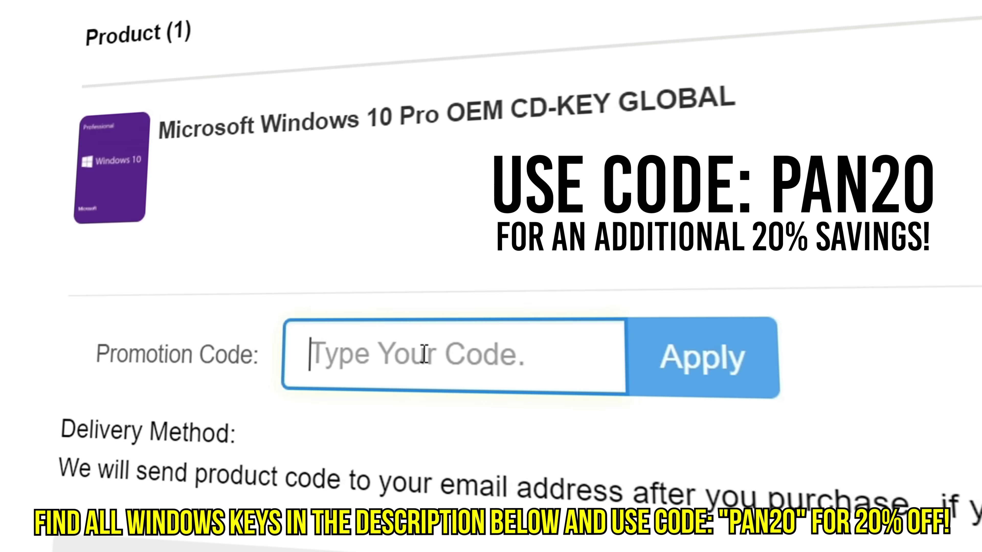
text(PAN20)
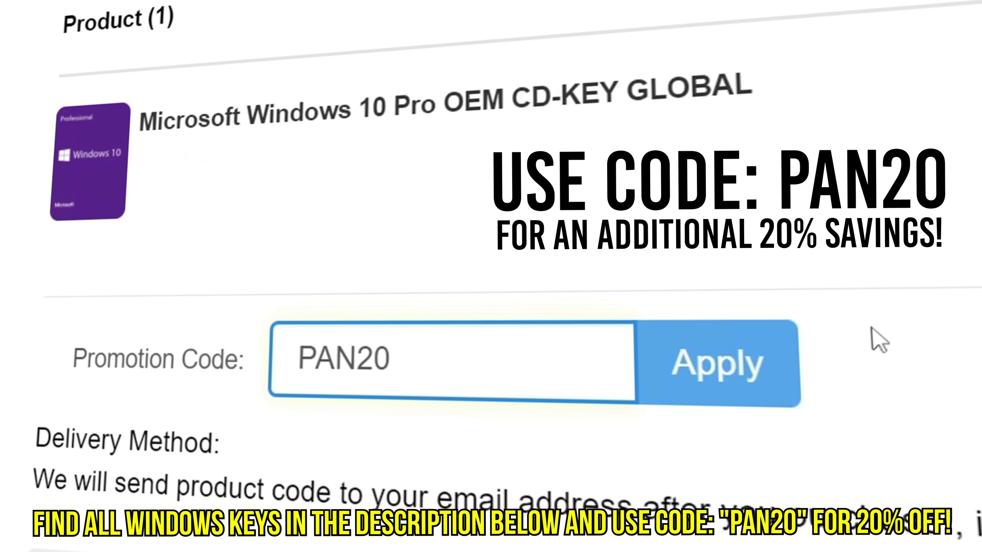
click(754, 352)
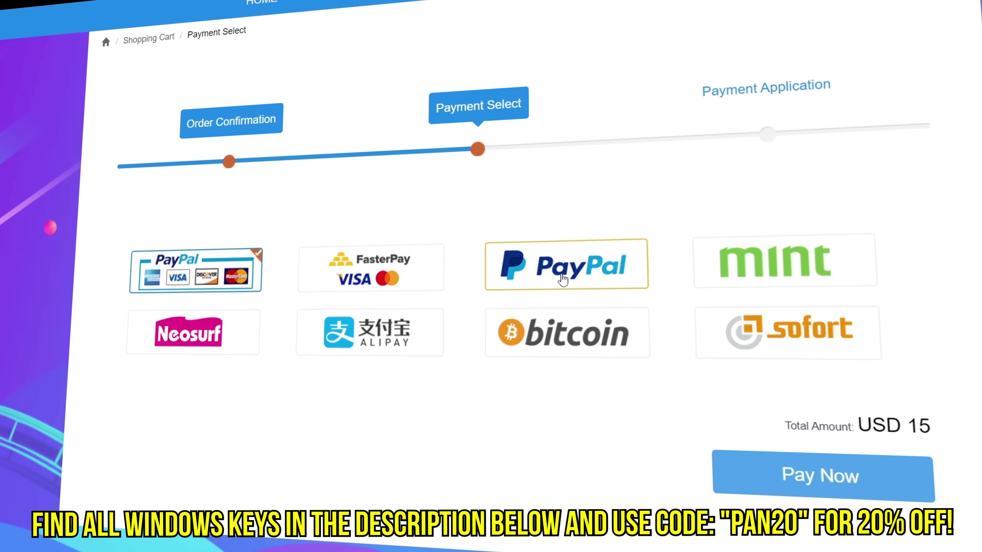
click(814, 472)
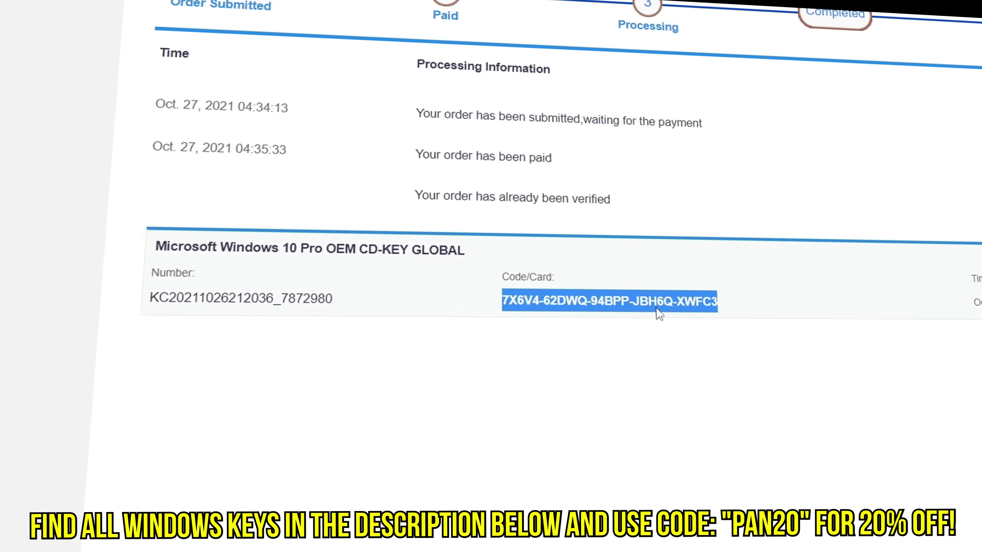
- Copy the purchased product key and paste it into Windows' Change product key field
right_click(654, 306)
click(696, 321)
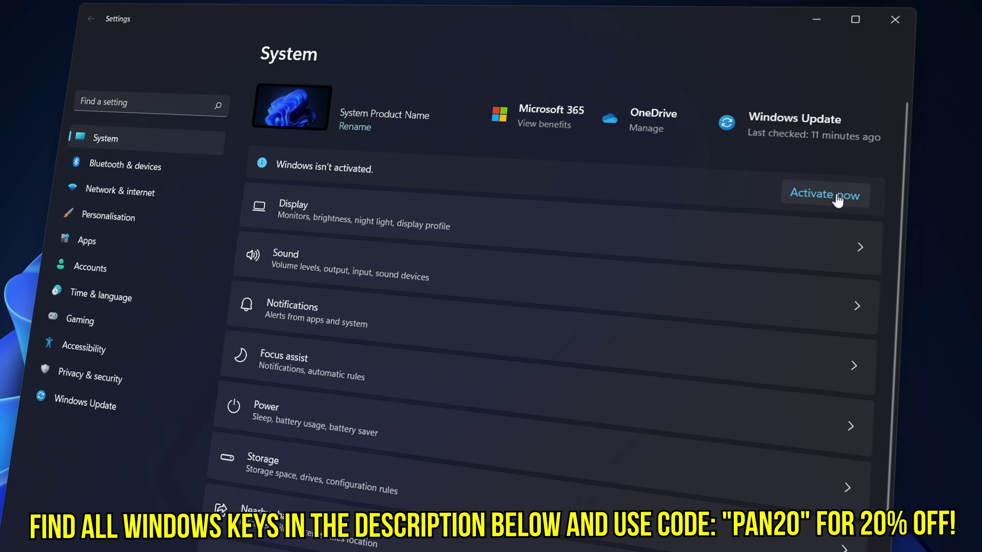
click(822, 161)
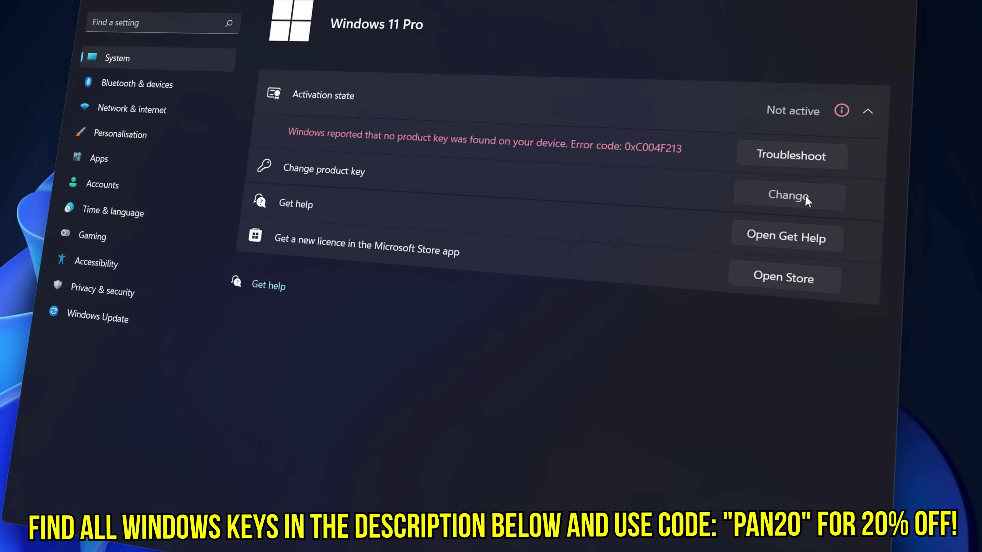
click(802, 199)
right_click(320, 273)
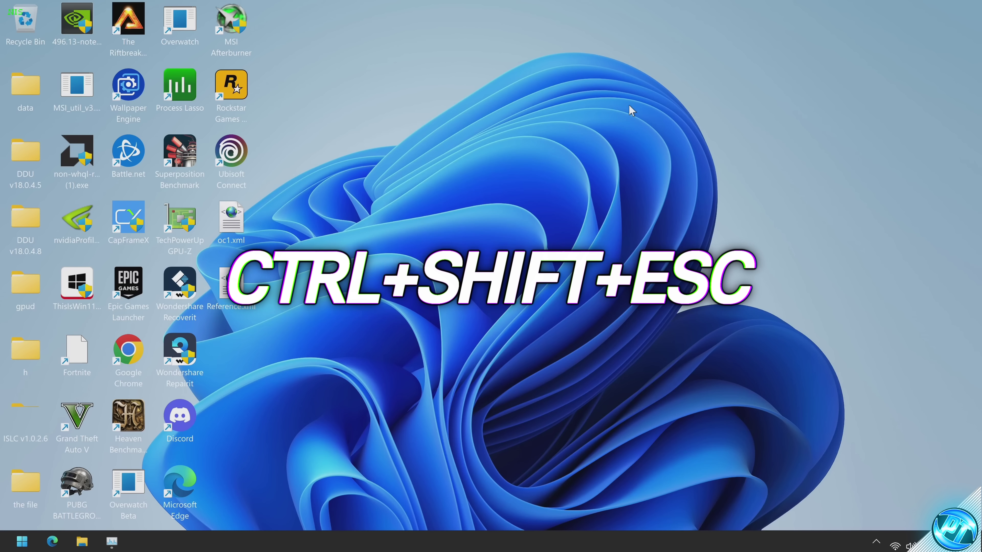
- Show Task Manager's CPU performance view, listing 4 cores and 4 logical processors
key(ctrl+shift+Escape)
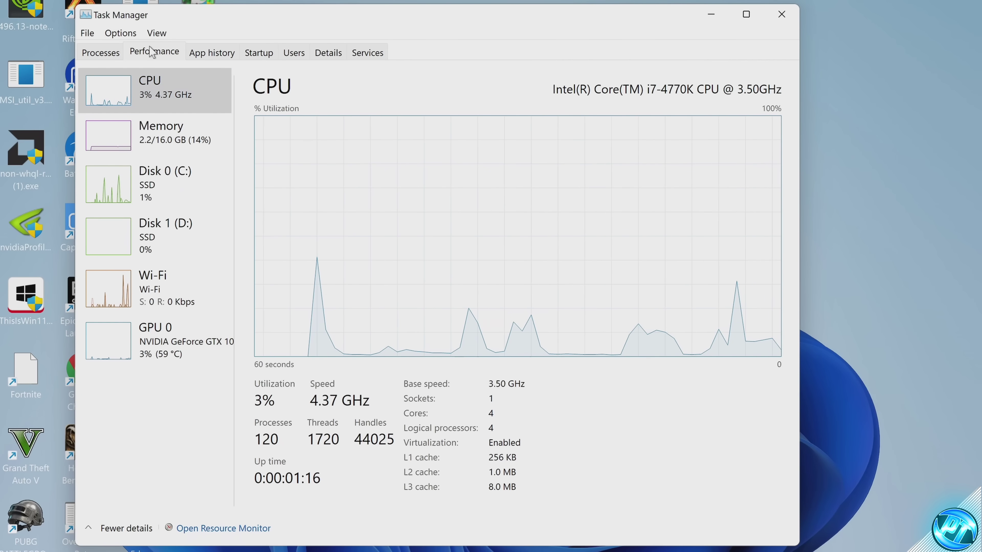
click(154, 89)
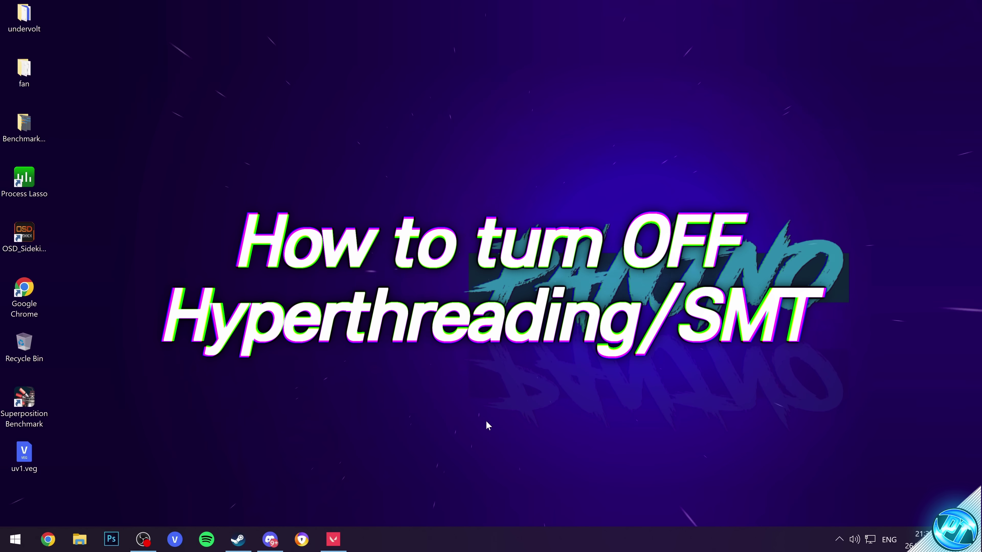
- Bring up the processor affinity settings for VALORANT-Win64-Shipping.exe from Task Manager's details list
key(ctrl+shift+Escape)
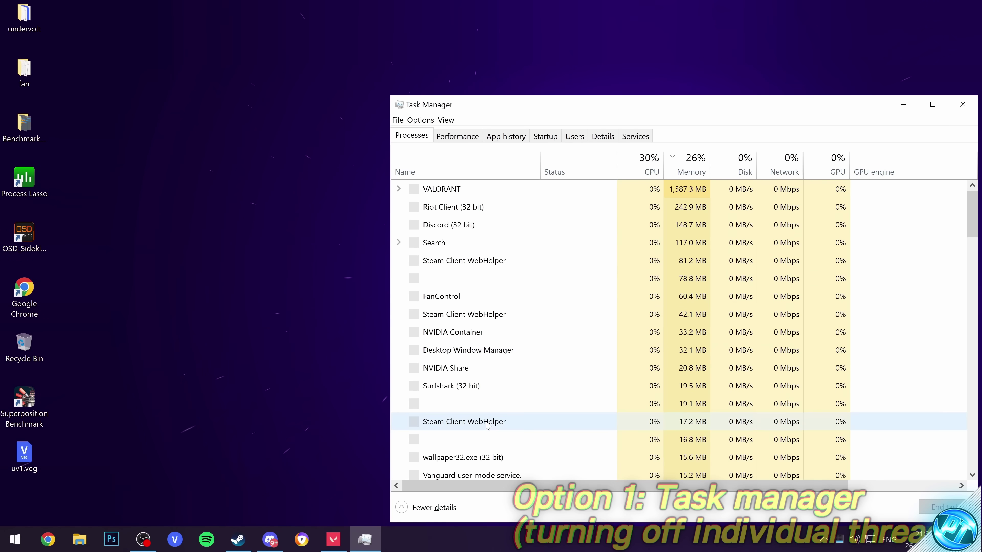
drag(592, 106, 541, 79)
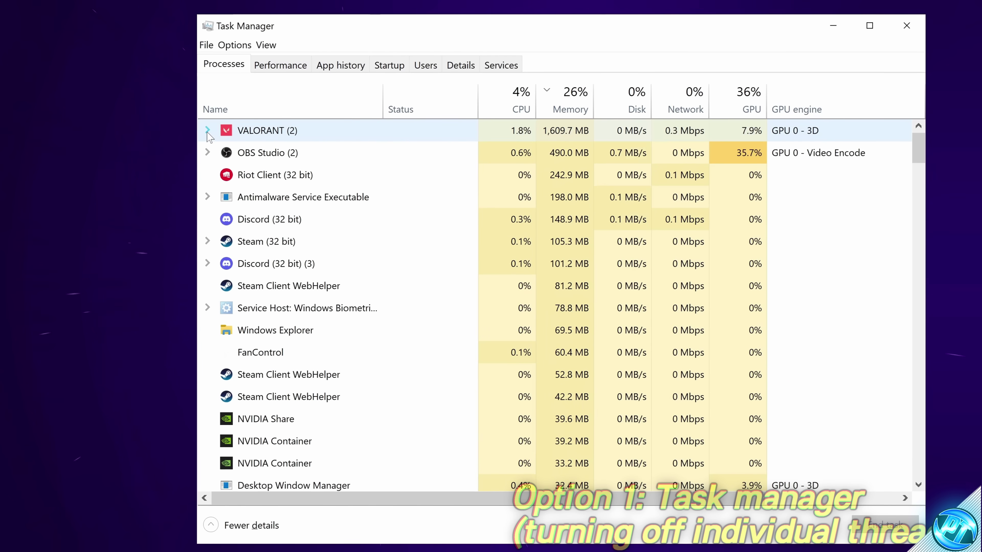
click(348, 162)
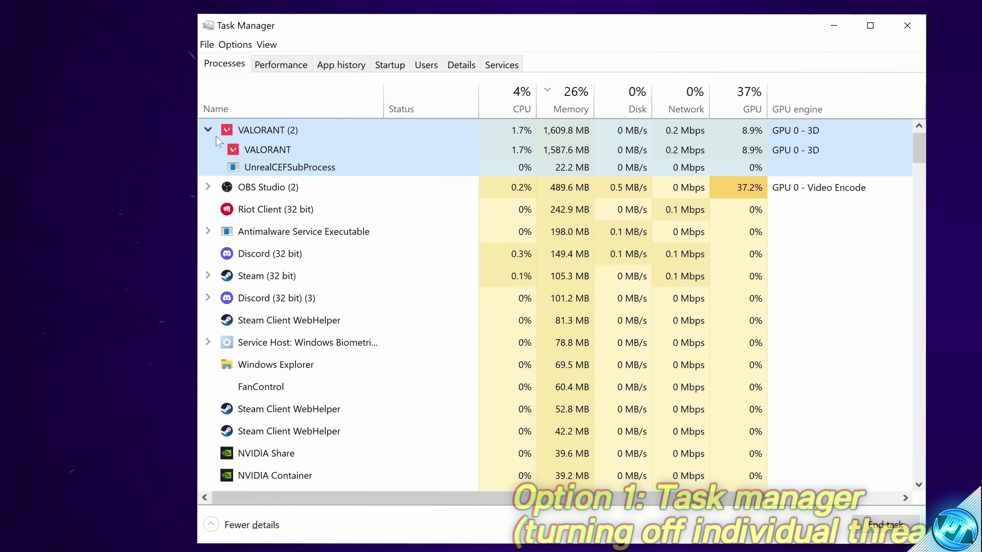
right_click(256, 150)
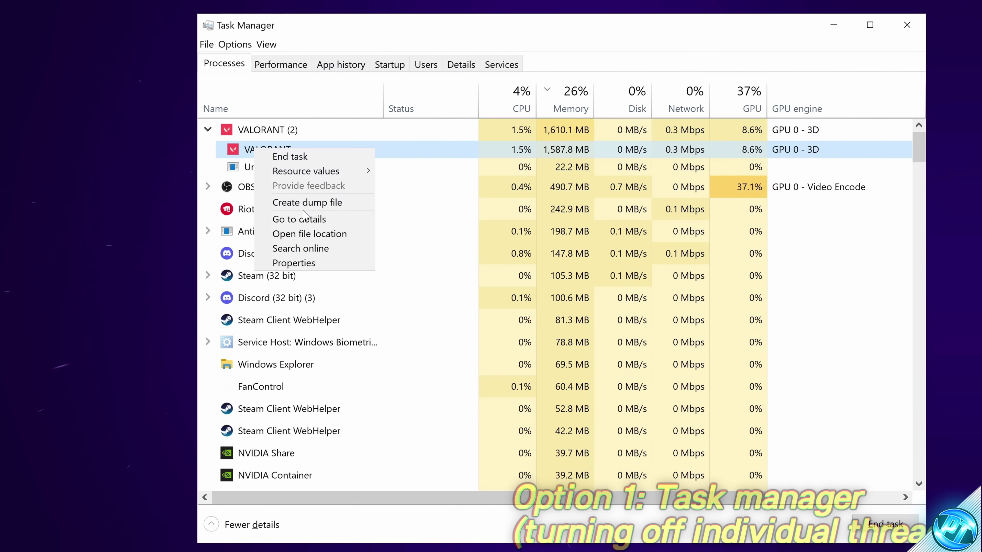
click(294, 219)
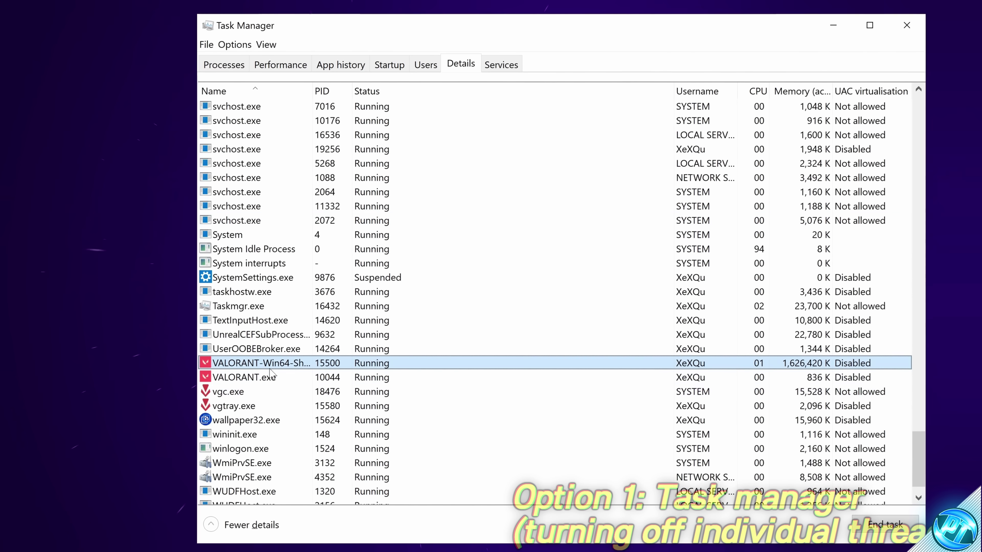
right_click(270, 368)
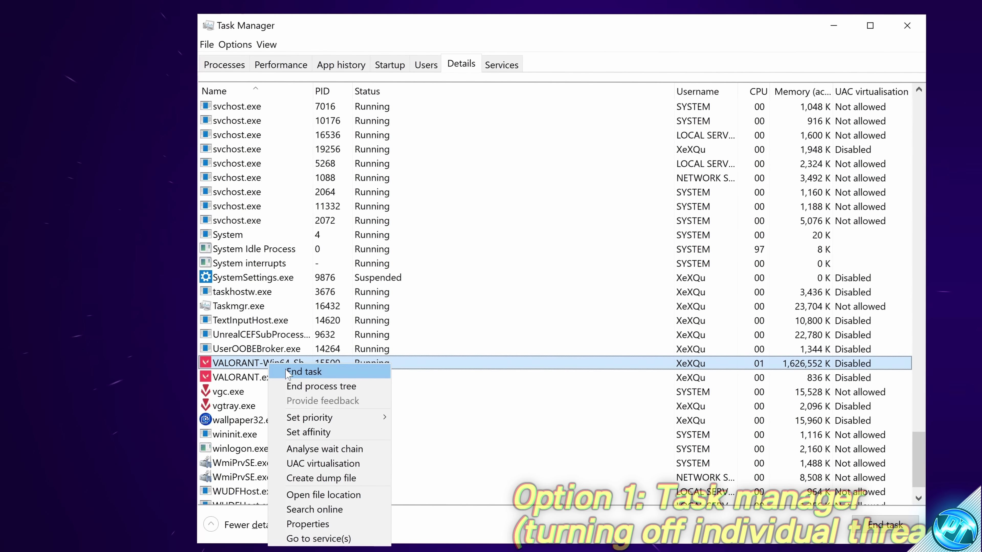
click(324, 429)
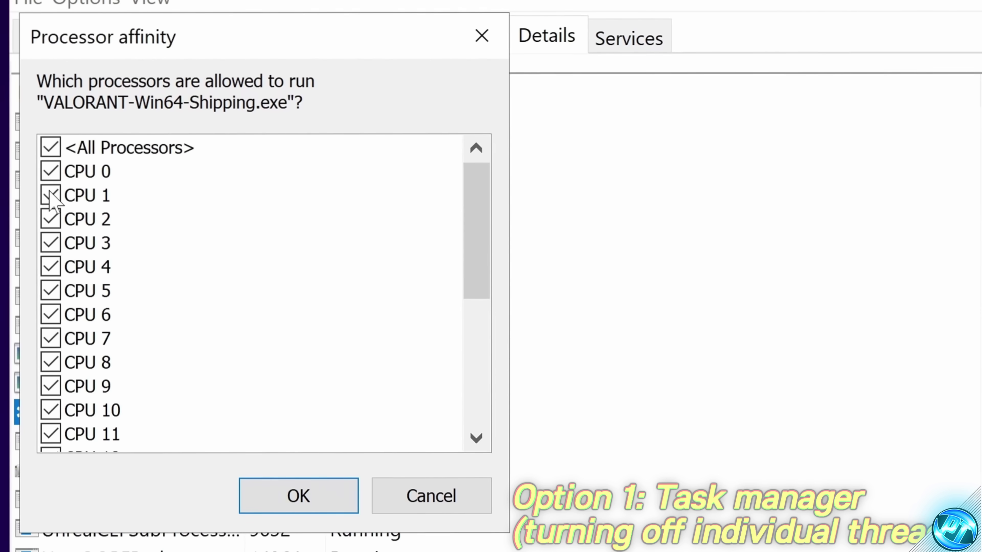
- Exclude CPUs 1, 3, 5 and 7, then restore <All Processors> and close the affinity dialog
click(220, 142)
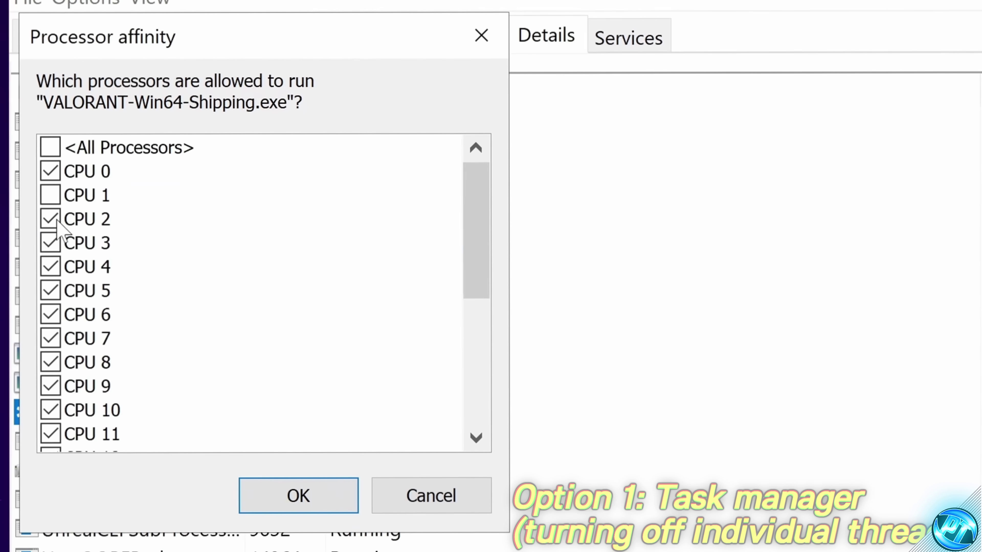
click(223, 165)
click(50, 290)
click(49, 339)
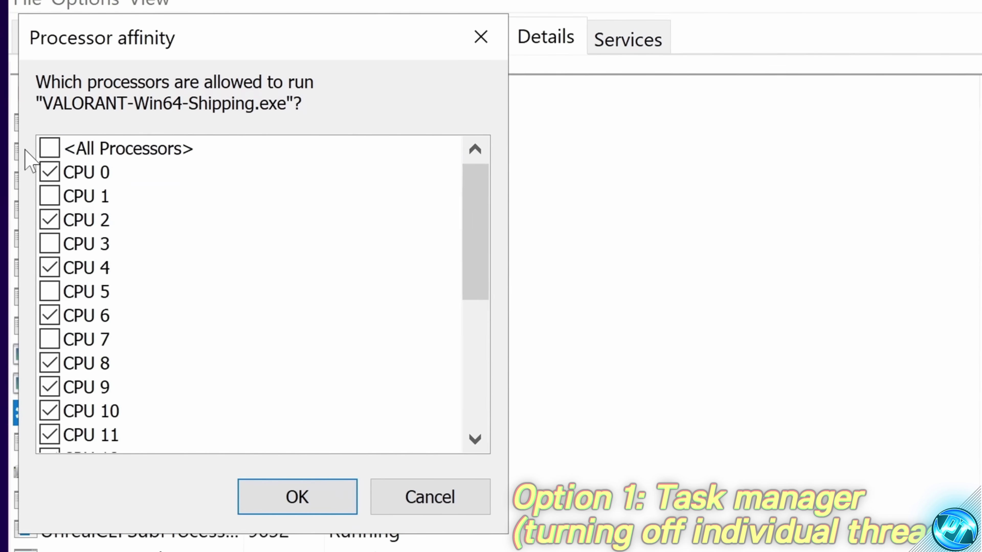
click(45, 151)
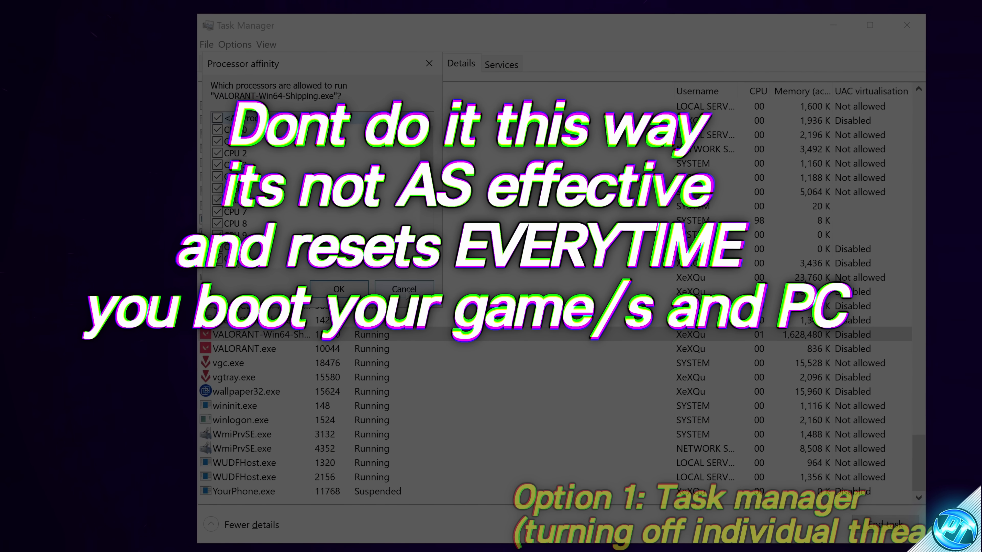
click(404, 289)
- Close Task Manager and reach the CPU Affinity > Always menu for VALORANT in Process Lasso
click(907, 24)
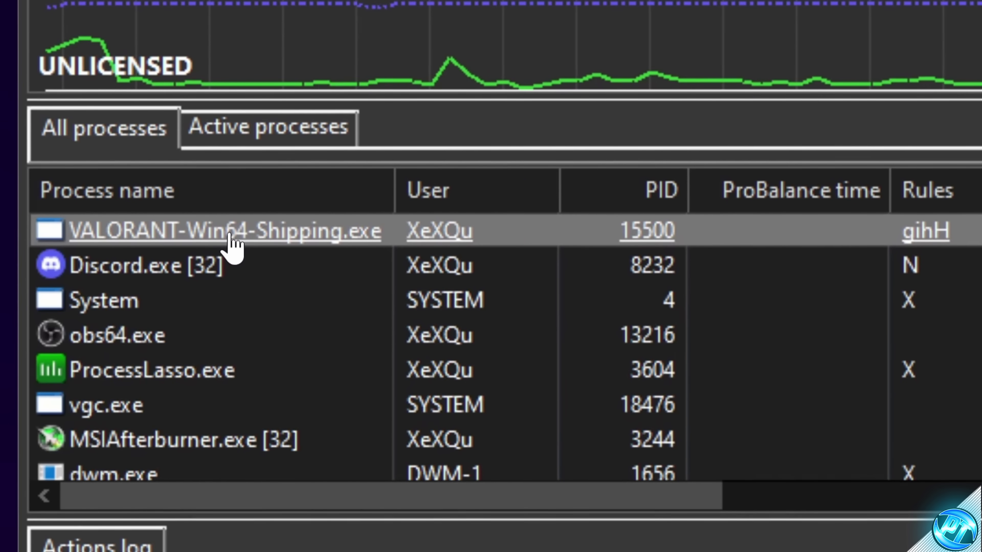
right_click(230, 238)
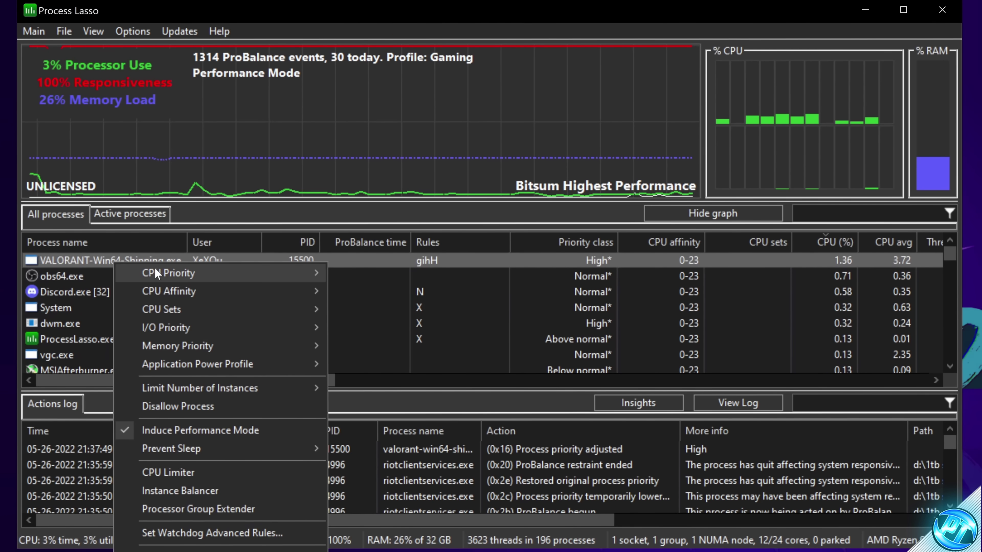
mouse_move(241, 293)
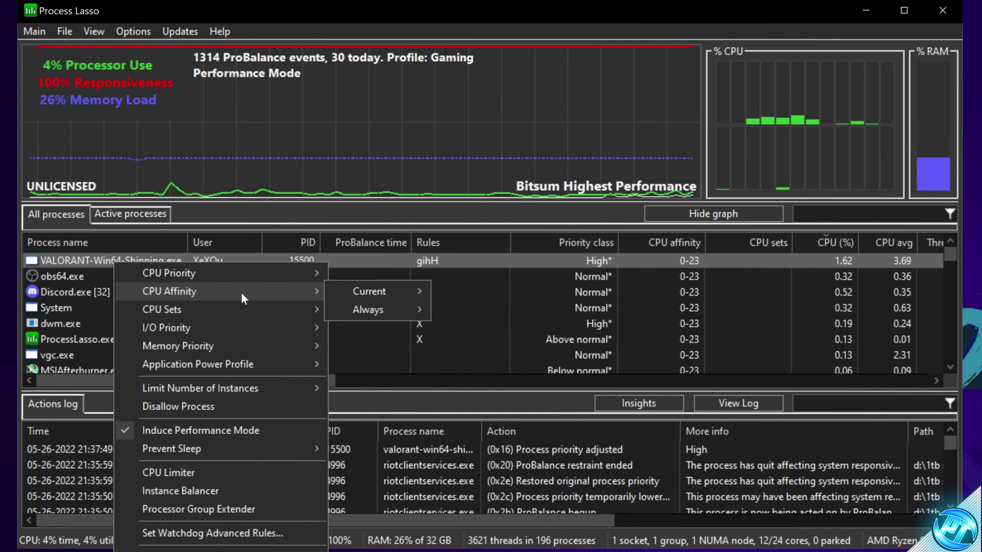
mouse_move(361, 312)
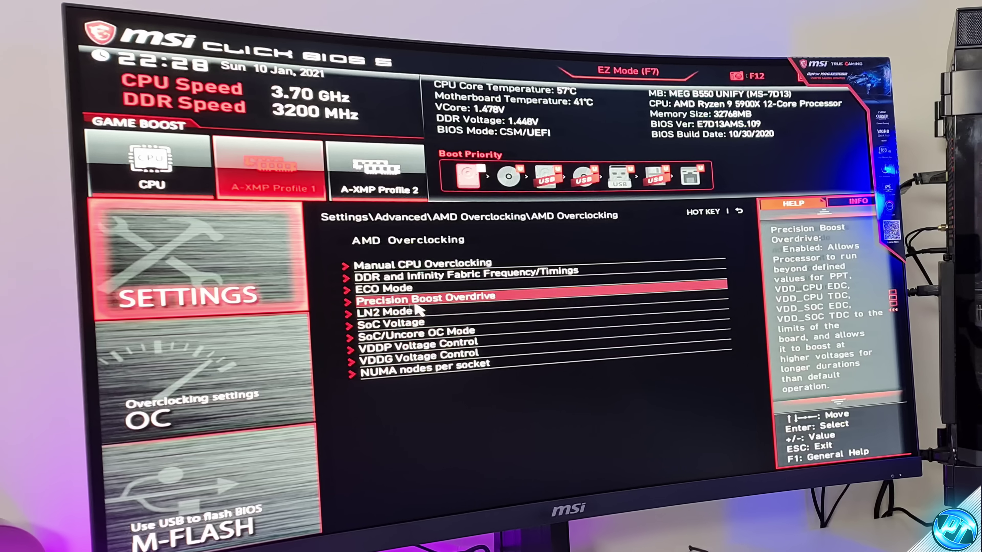
- Set Precision Boost Overdrive to Advanced and Max CPU Boost Clock Override to 200MHz
click(417, 304)
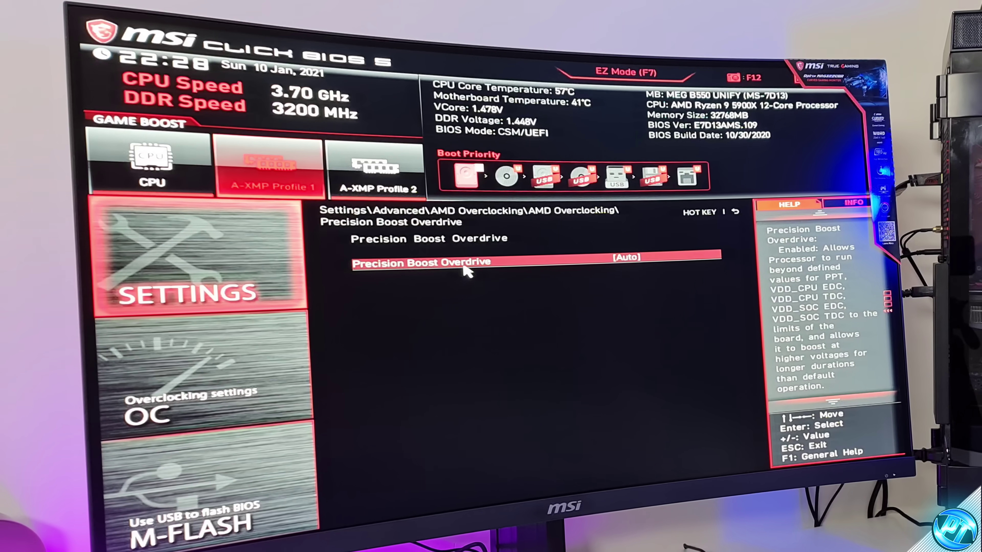
click(415, 265)
click(470, 320)
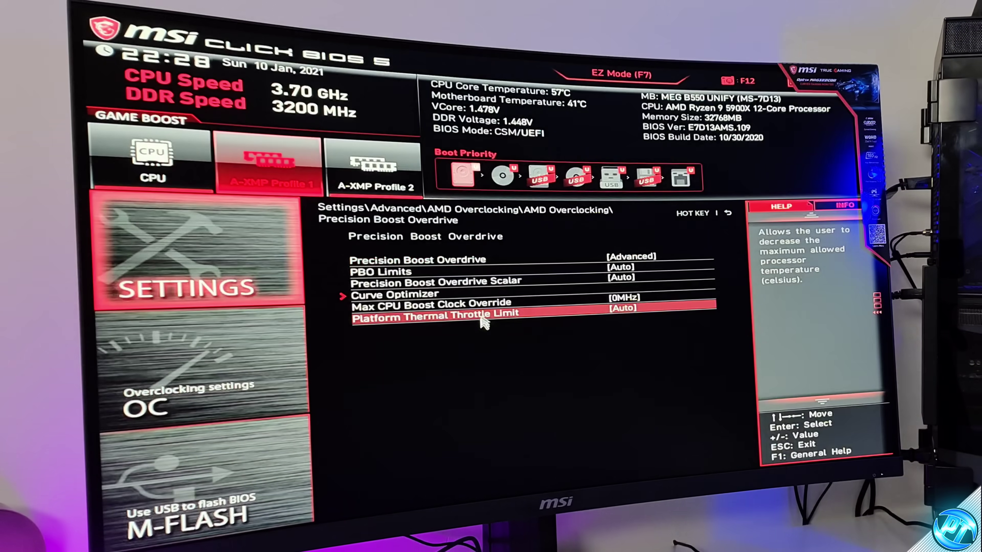
click(429, 305)
key(Down)
key(Down)
key(Down)
key(Down)
key(Down)
key(Down)
key(Down)
key(Down)
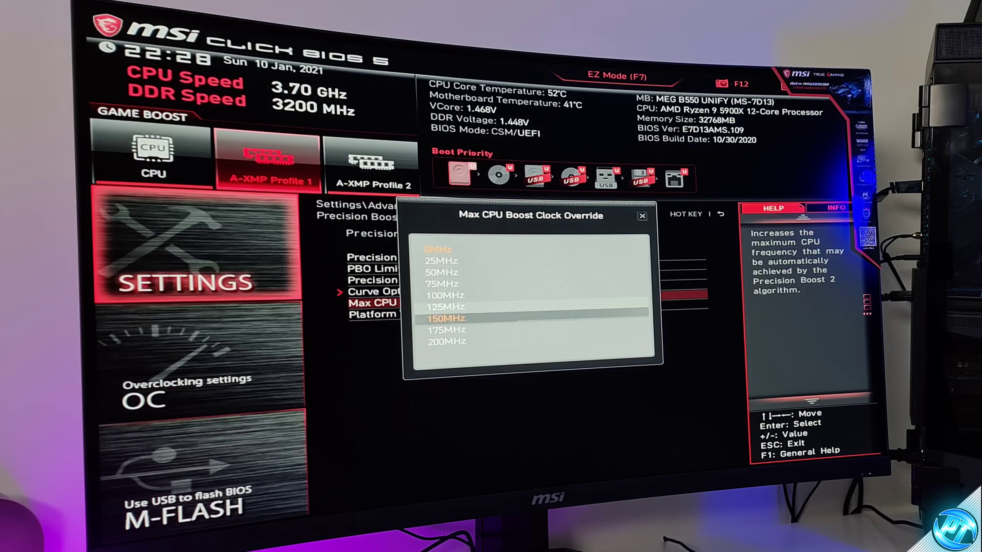
key(Return)
key(Up)
key(Up)
key(Up)
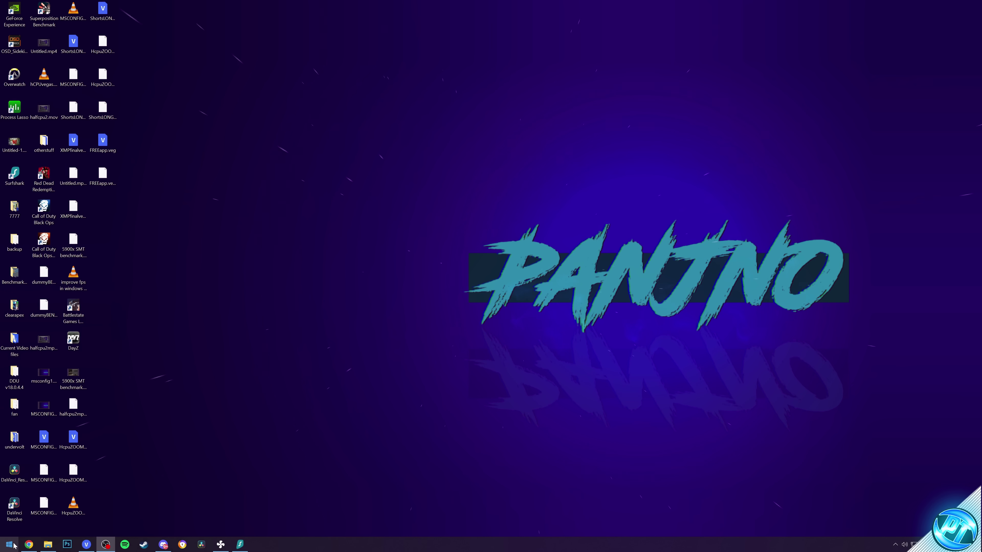
- Show the Sleep, Shut down and Restart options from the Start menu's power button
click(11, 544)
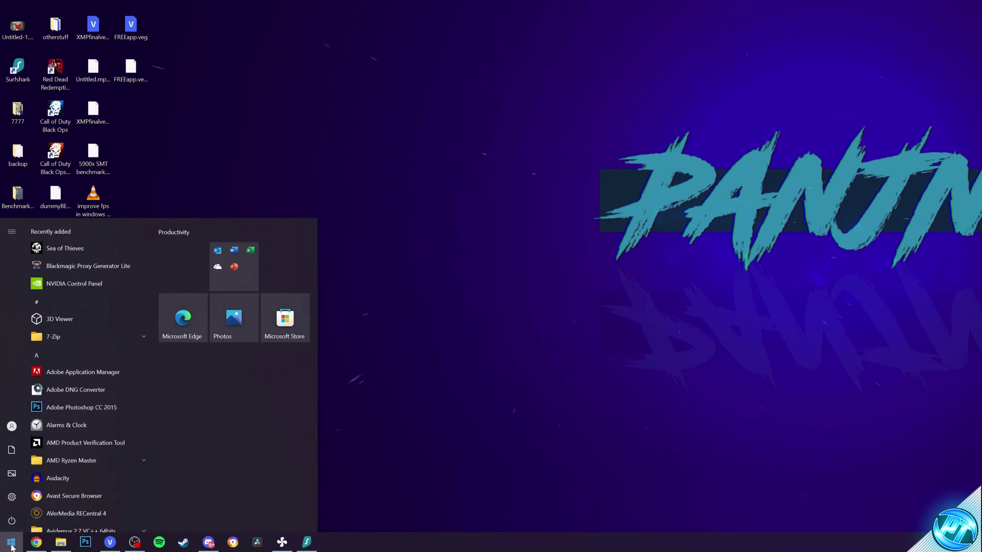
click(24, 488)
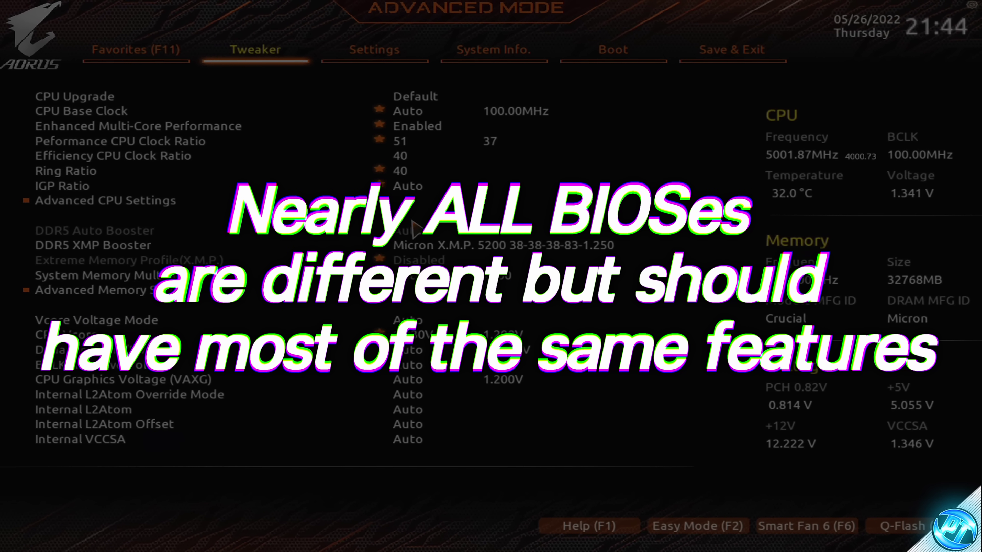
key(F2)
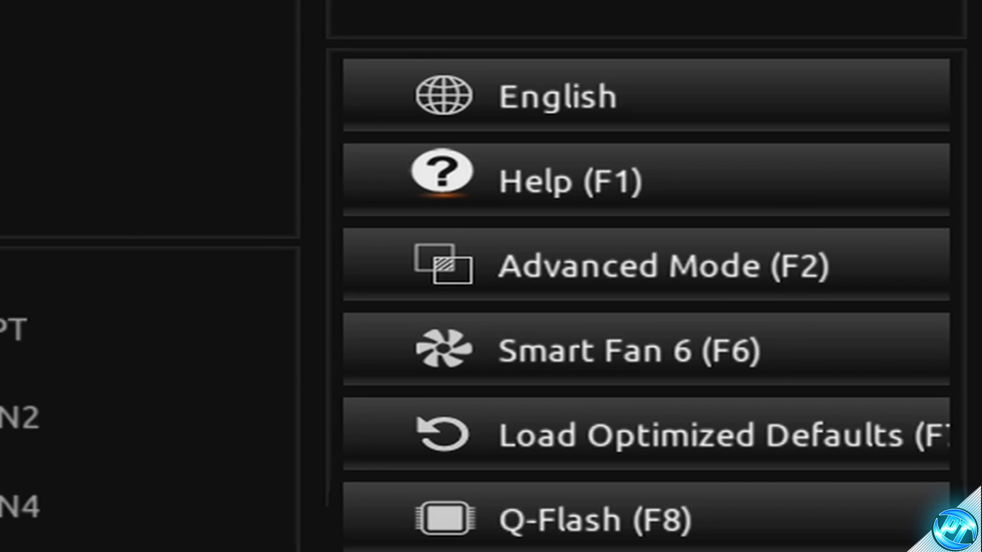
key(F2)
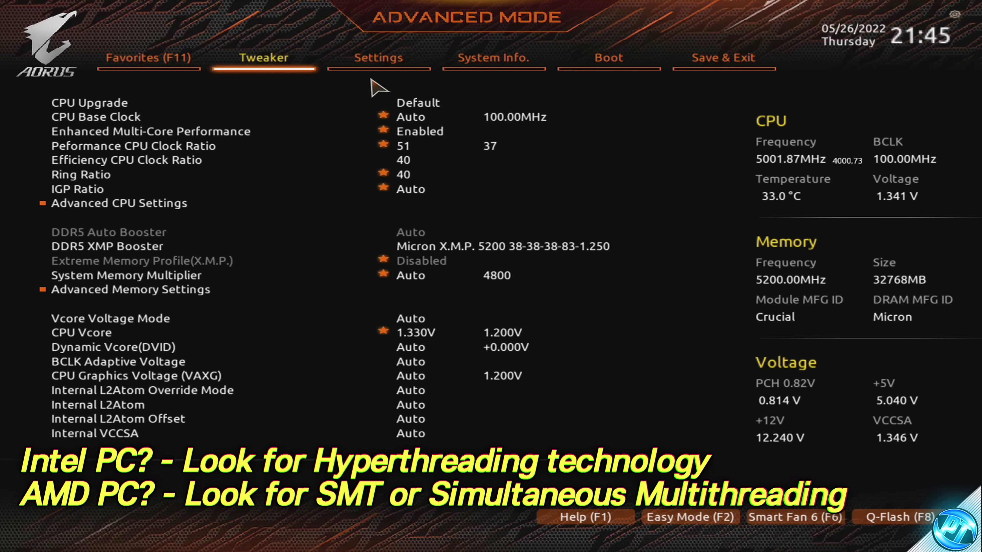
- Browse the BIOS setting categories, then return to the Tweaker CPU settings list
click(377, 73)
click(269, 72)
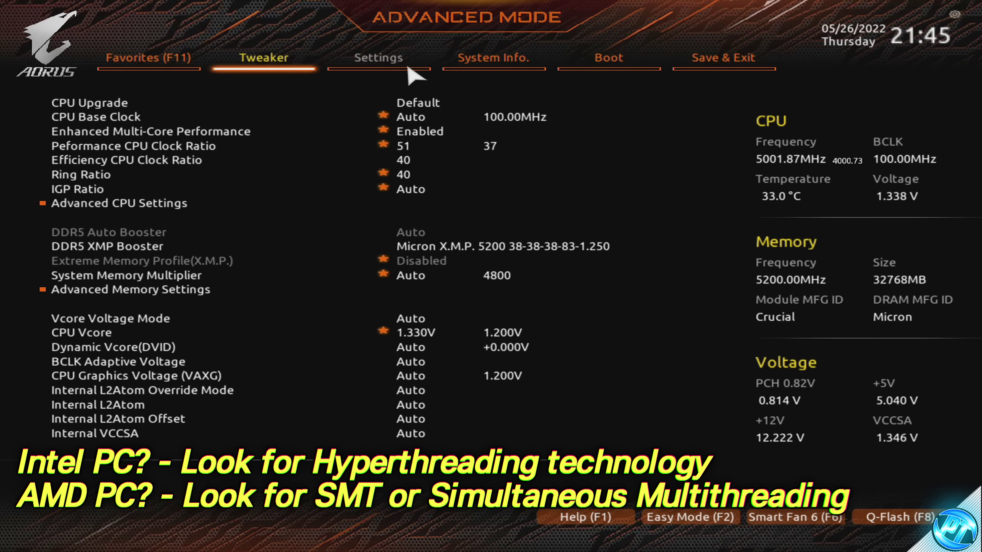
click(378, 64)
click(494, 64)
click(615, 66)
click(309, 67)
key(Down)
key(Down)
key(Down)
key(Down)
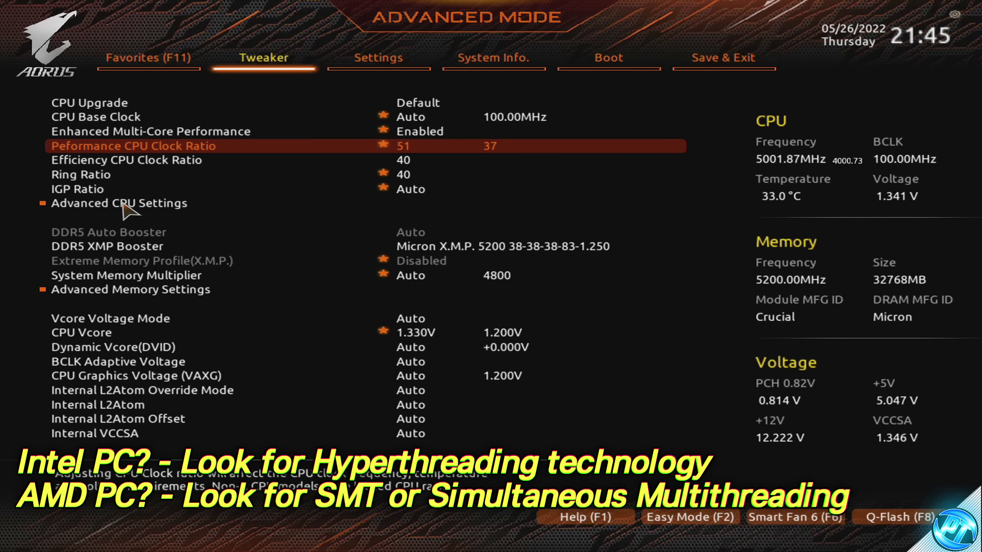
- Enter Advanced CPU Settings and select the Hyper-Threading Technology option
click(123, 204)
click(109, 203)
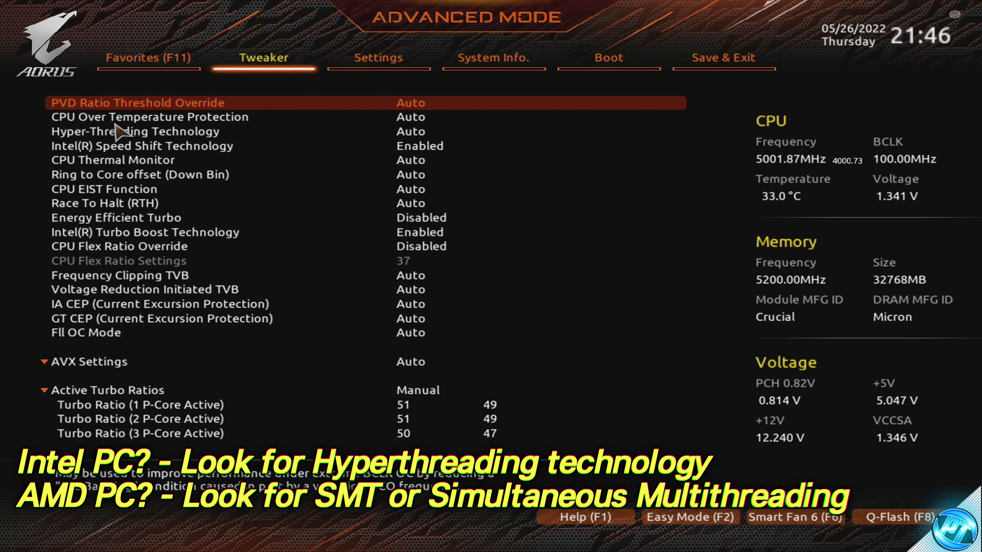
click(116, 135)
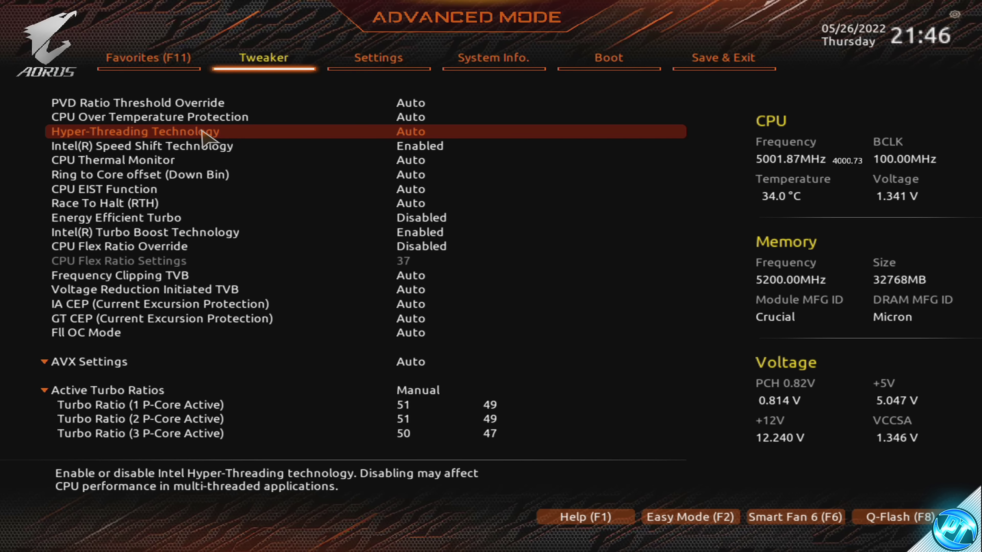
- Change Hyper-Threading Technology from Auto to Disabled
click(437, 132)
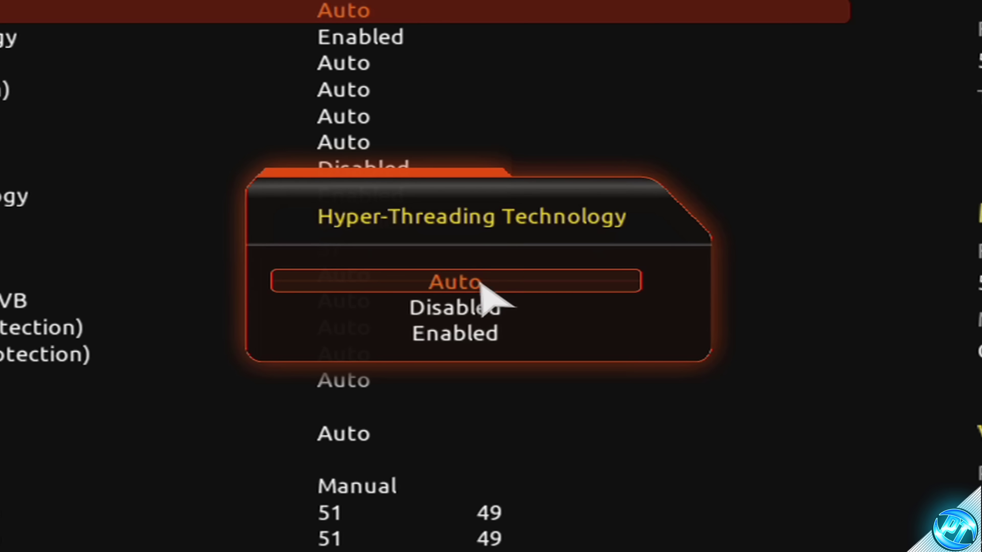
click(479, 307)
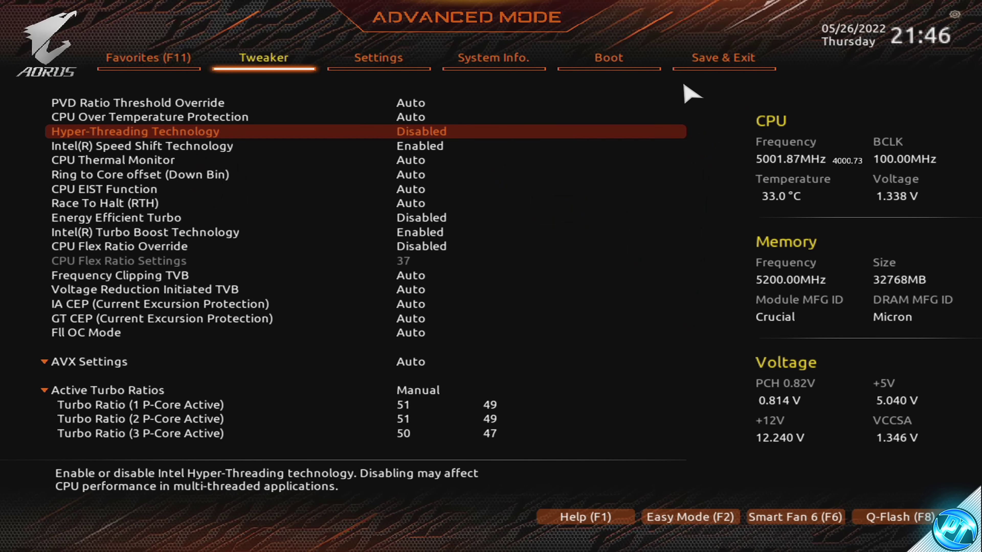
- Choose Save & Exit Setup to save the Hyper-Threading change and reboot
click(708, 63)
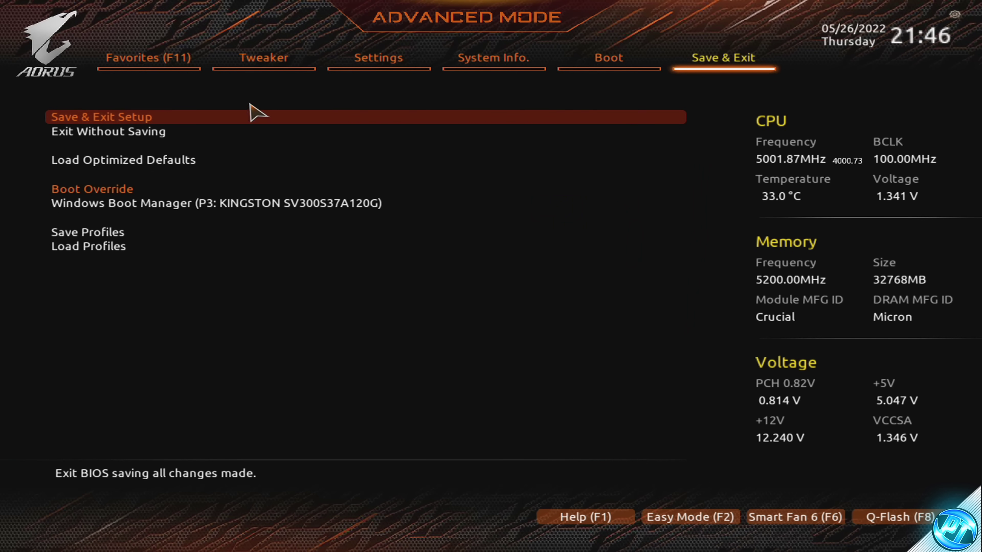
click(160, 118)
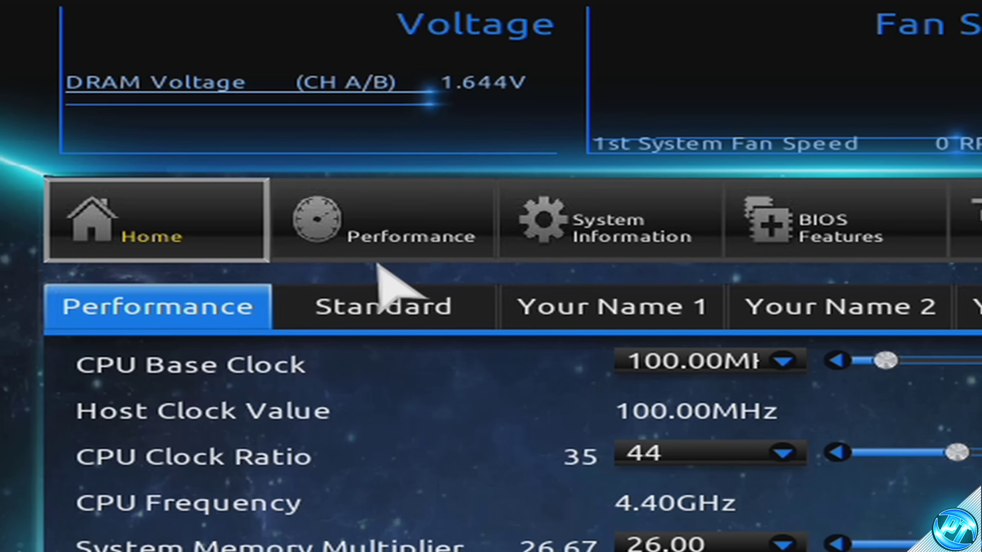
- Set Hyper-Threading Technology to Disabled under Performance > Frequency > Advanced CPU Core Settings, then go to Save & Exit
click(319, 131)
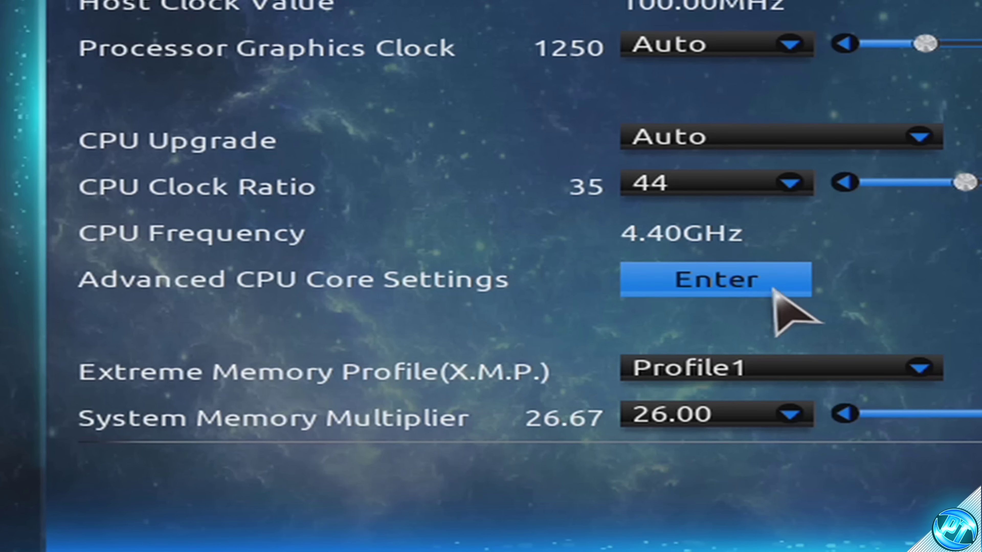
click(464, 376)
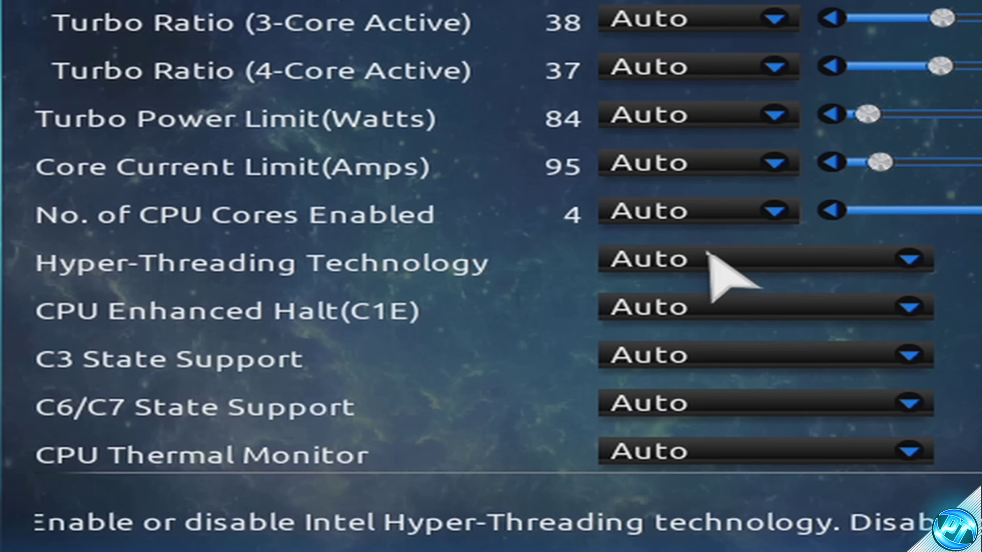
click(453, 358)
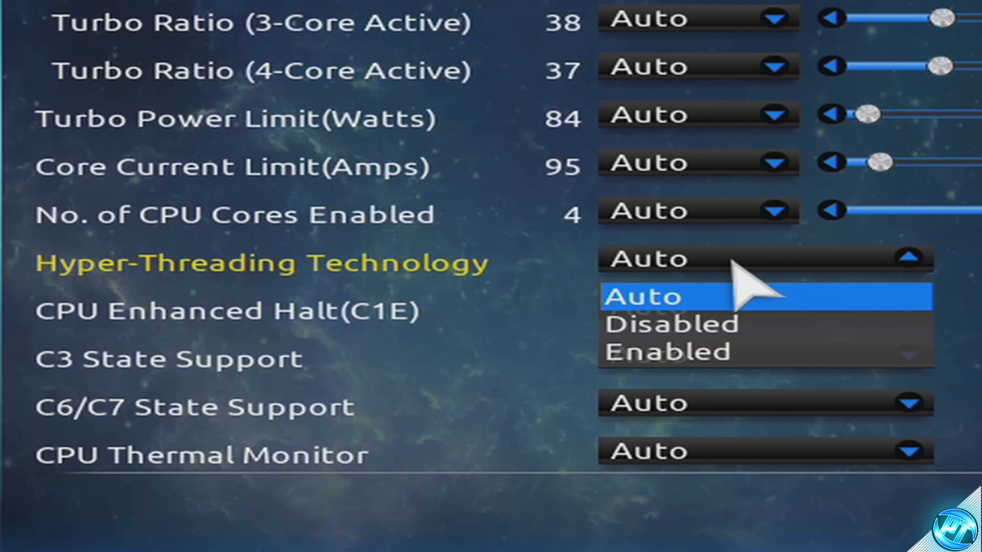
click(696, 329)
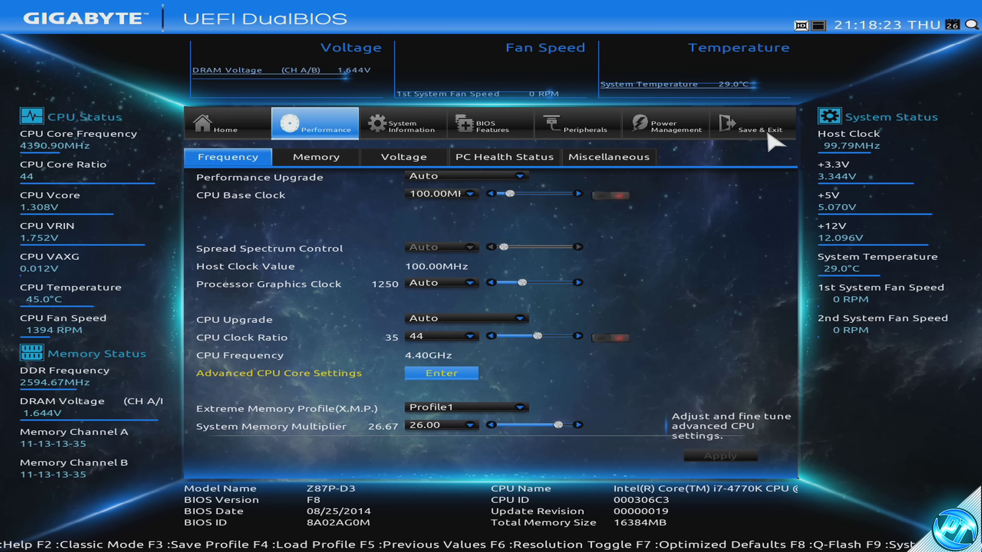
click(767, 135)
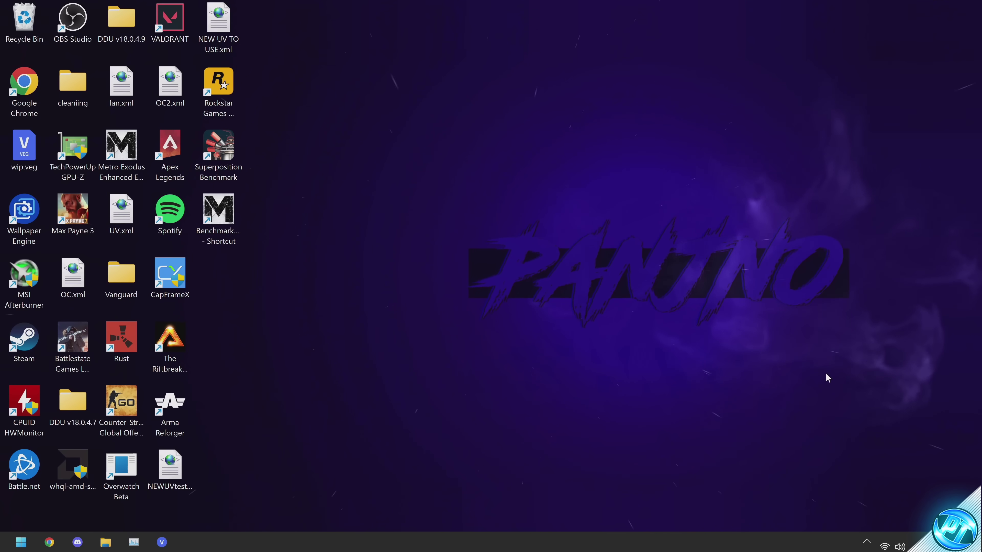
- Check Task Manager's CPU performance page shows 10 cores and 10 logical processors, then close it
key(ctrl+shift+Escape)
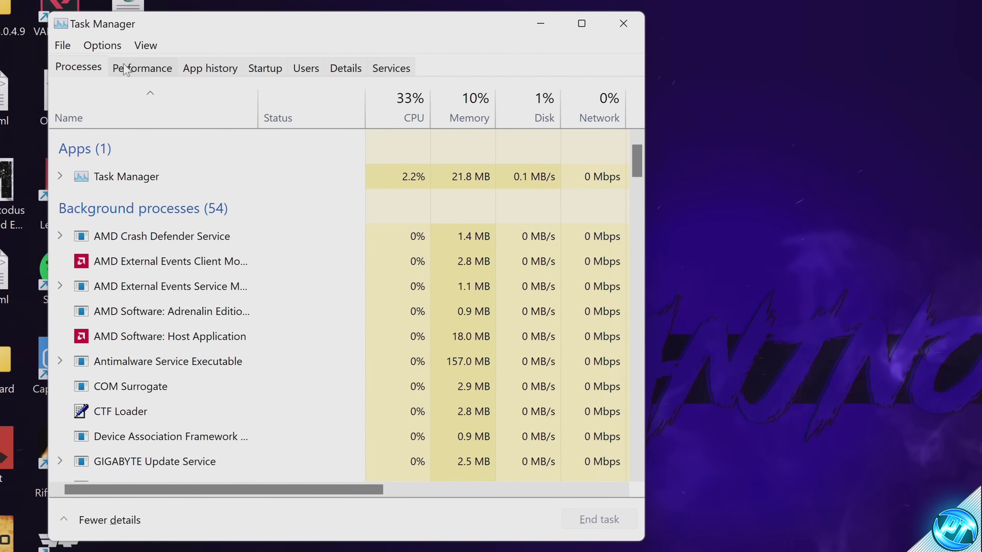
click(221, 67)
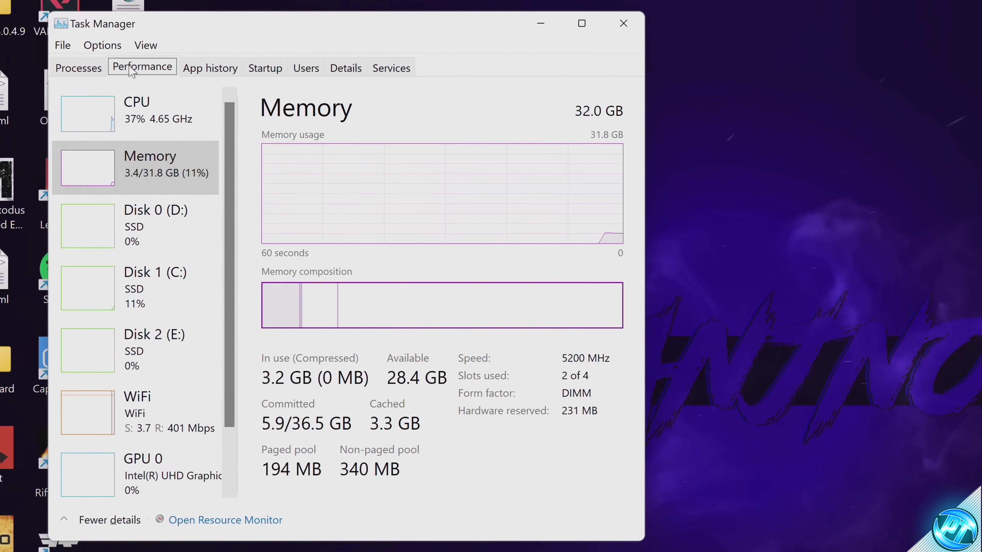
click(144, 118)
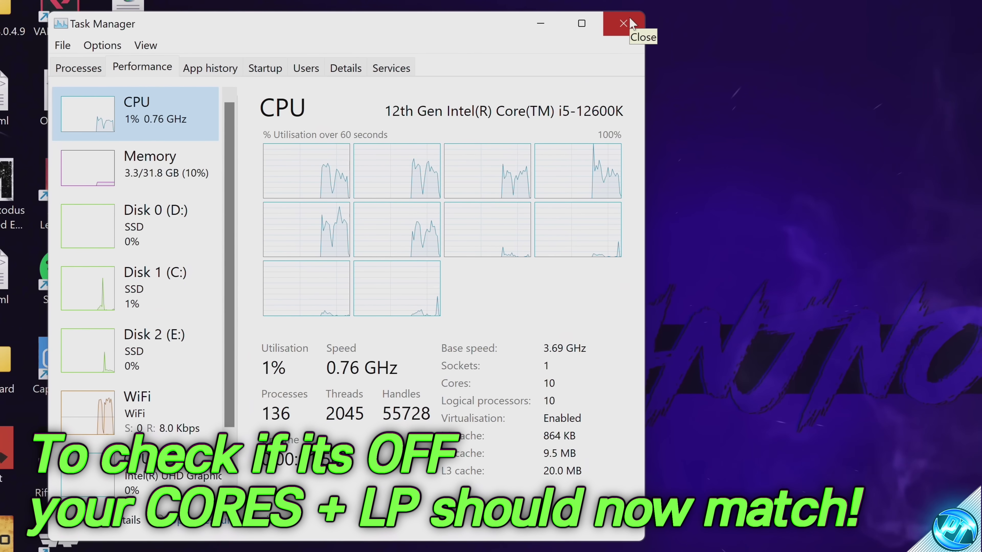
click(631, 19)
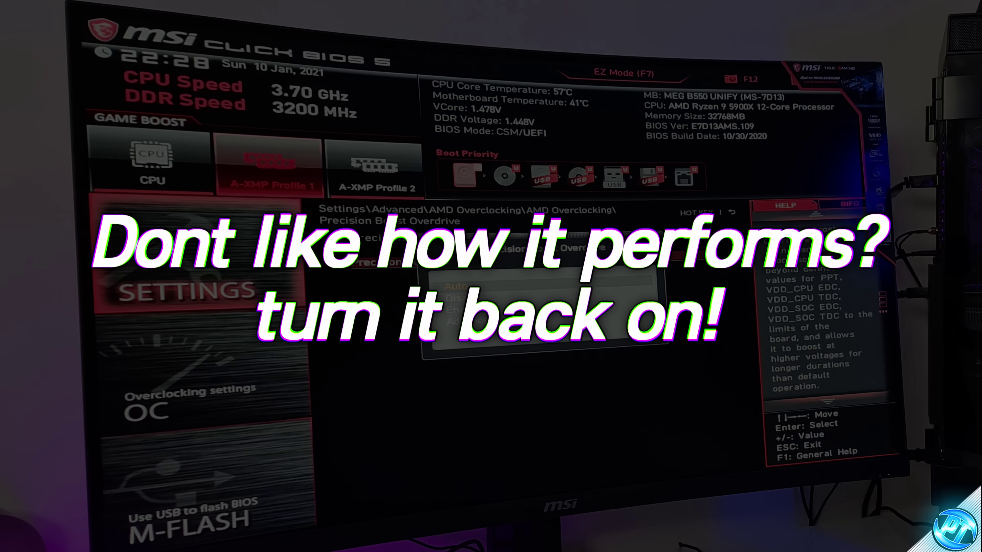
- Apply the chosen Precision Boost Overdrive option
click(498, 277)
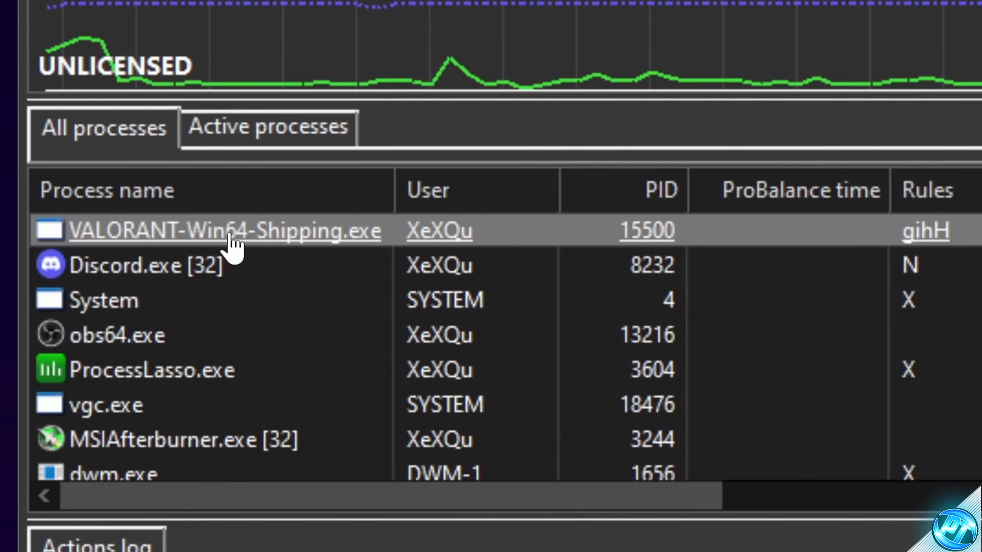
- Choose the cores VALORANT-Win64-Shipping.exe may always use via its CPU Affinity > Always menu
right_click(230, 236)
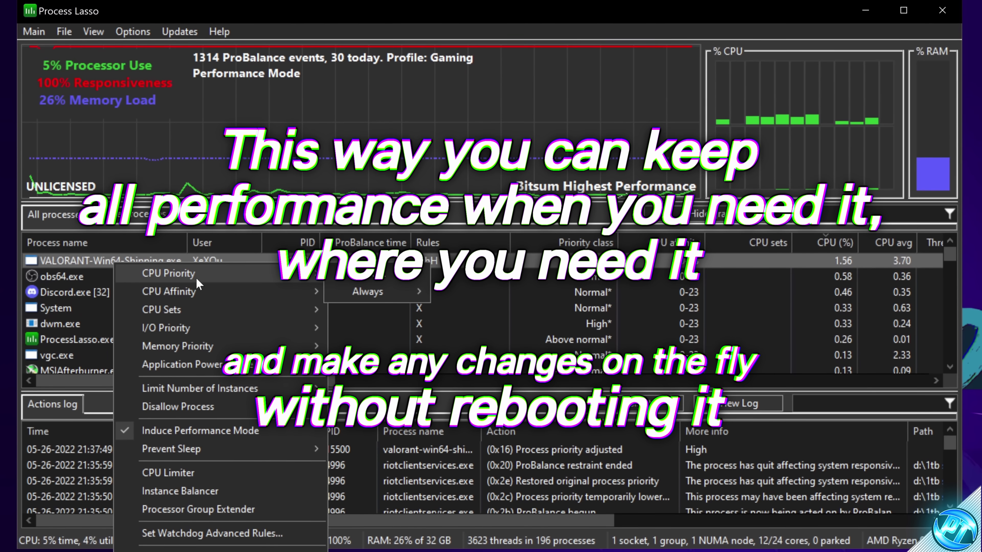
mouse_move(525, 314)
mouse_move(351, 307)
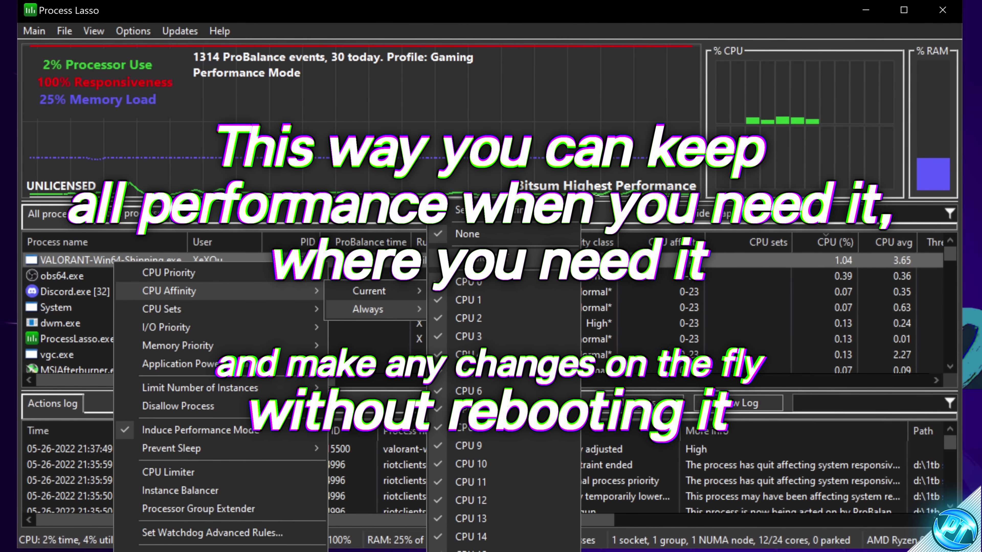
click(494, 258)
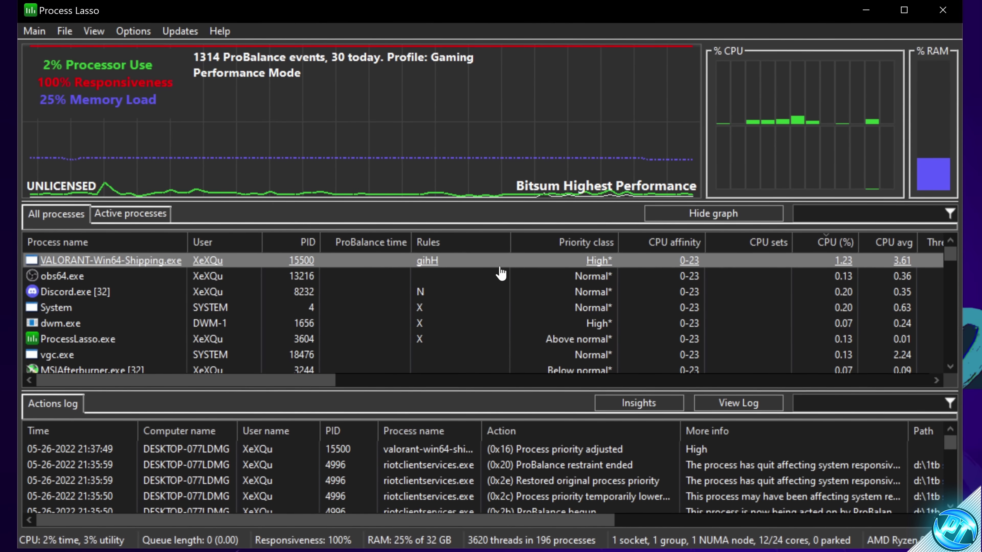